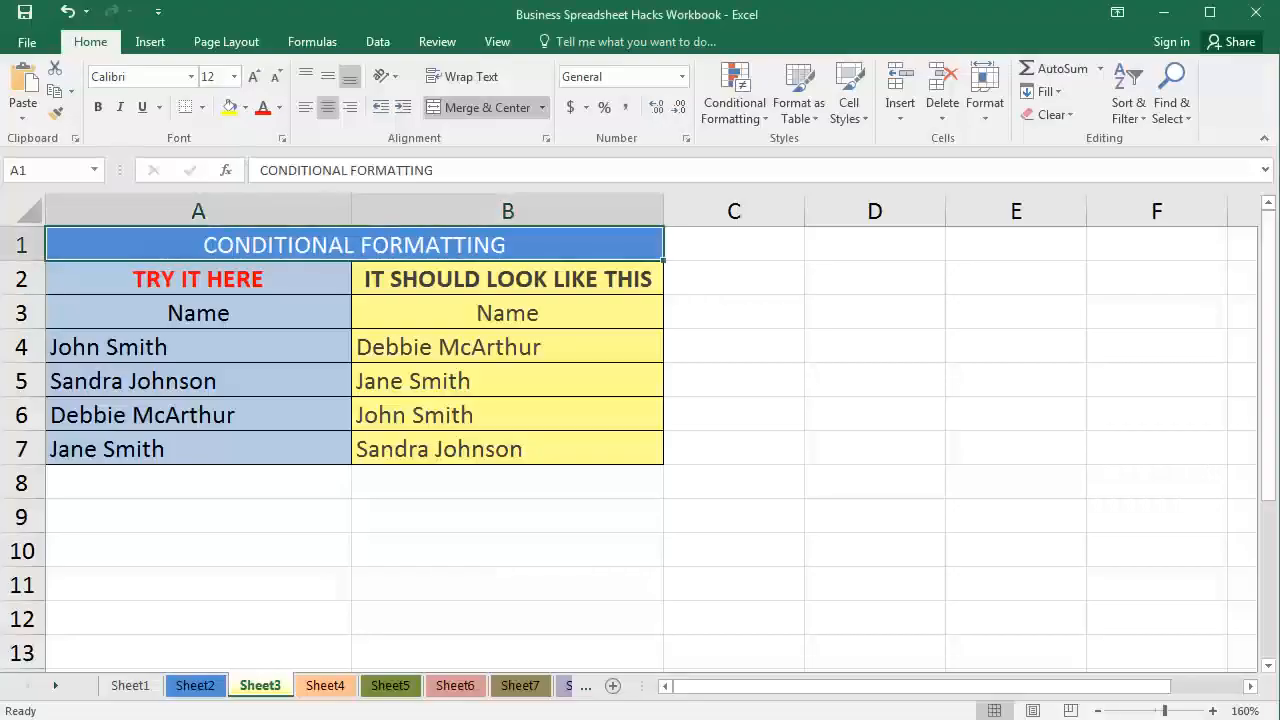
Open Sheet3 and compare the name list in column A with the list in column B.
left_click(706, 378)
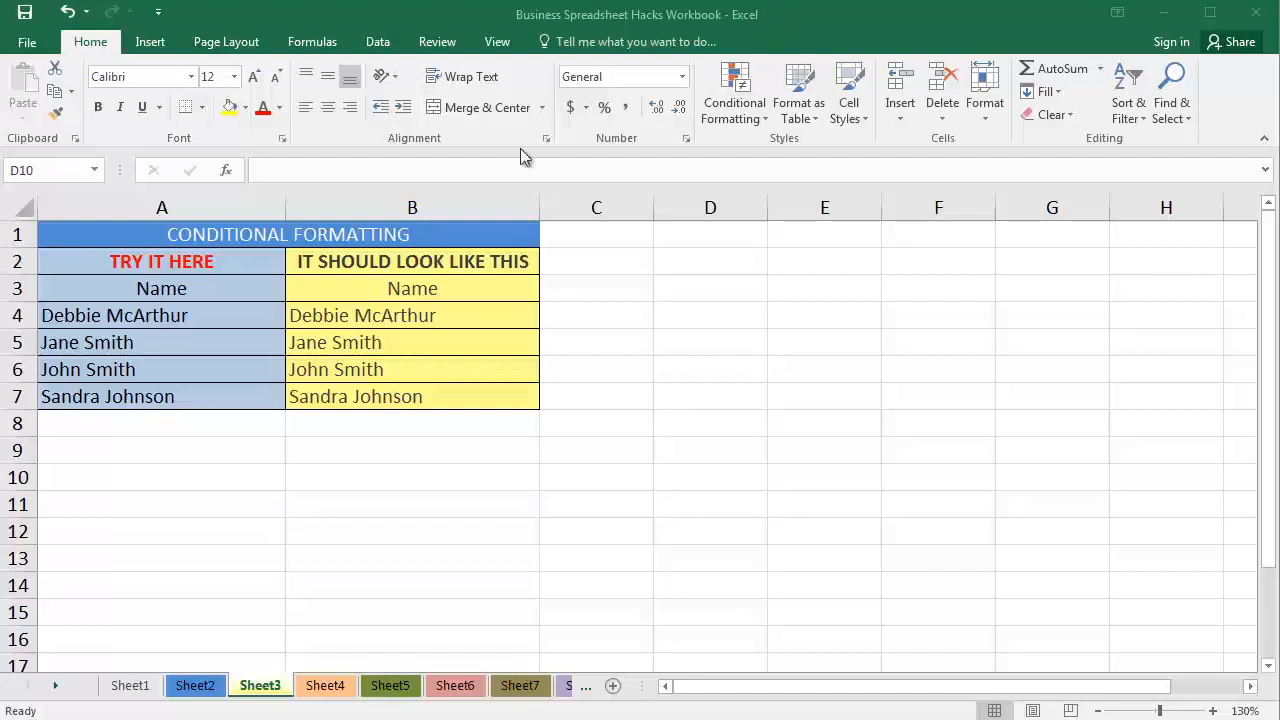
left_click(252, 690)
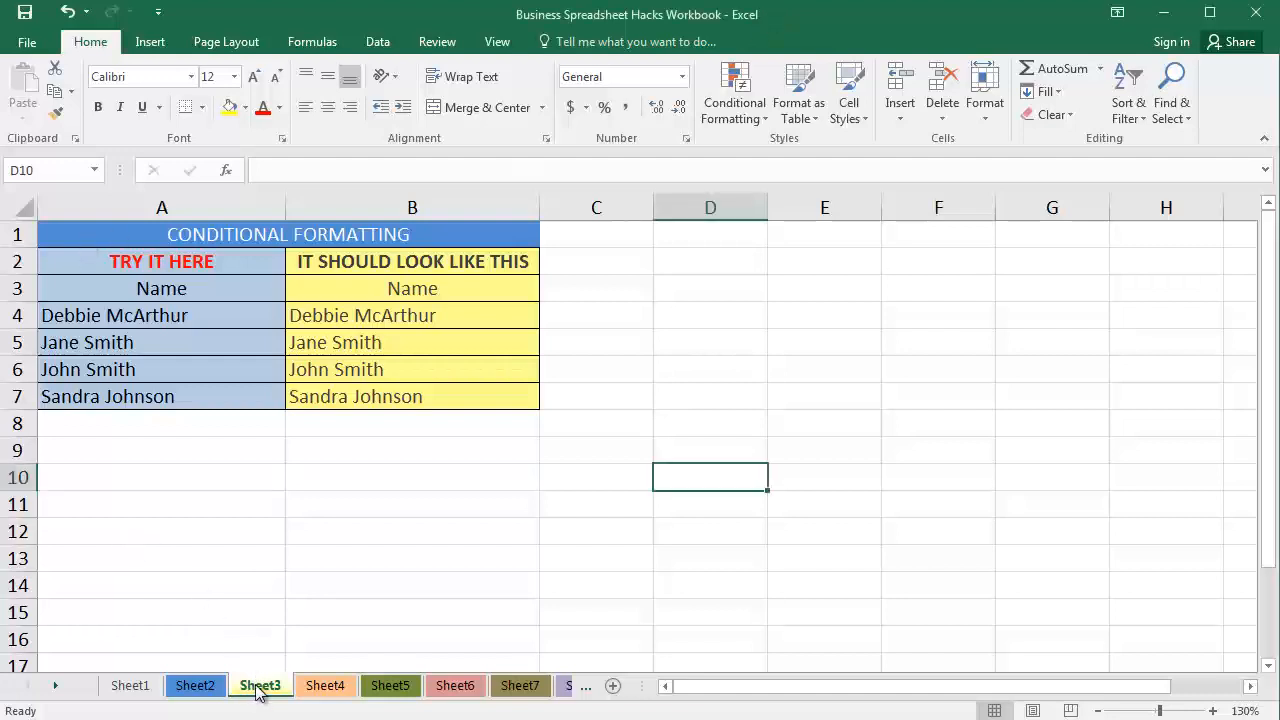
left_click(552, 400)
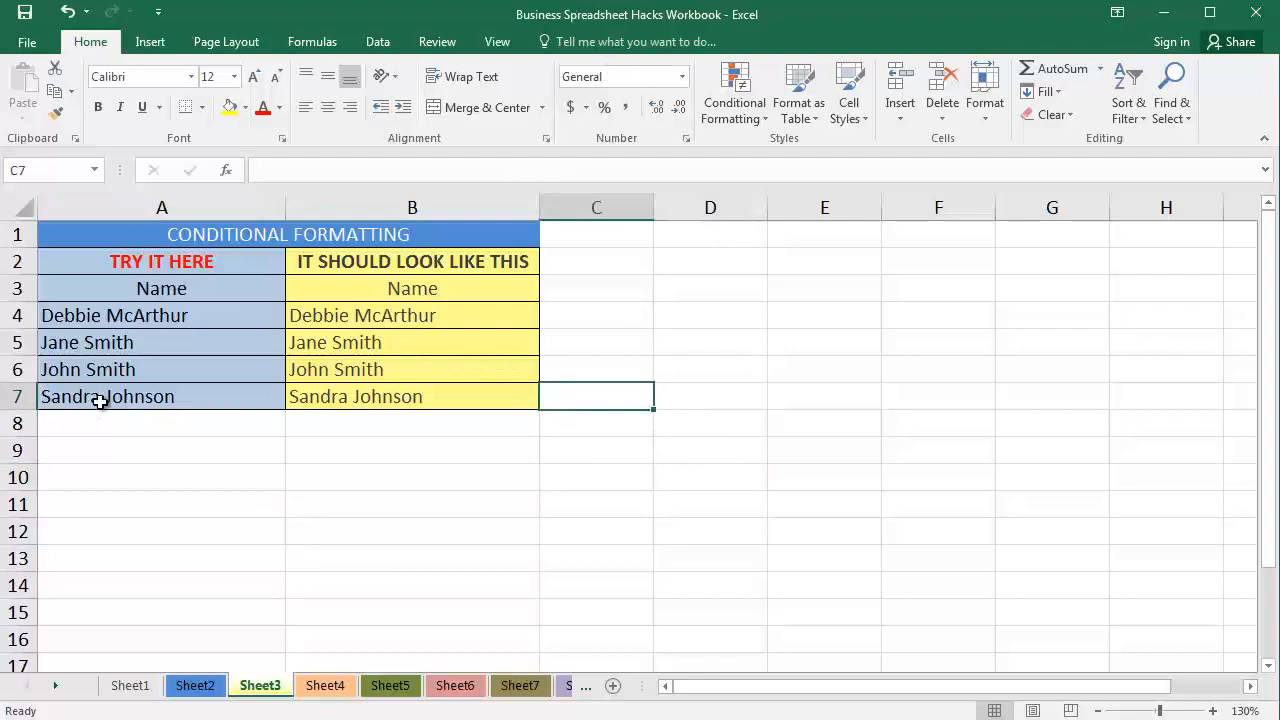
left_click(183, 316)
left_click(197, 202)
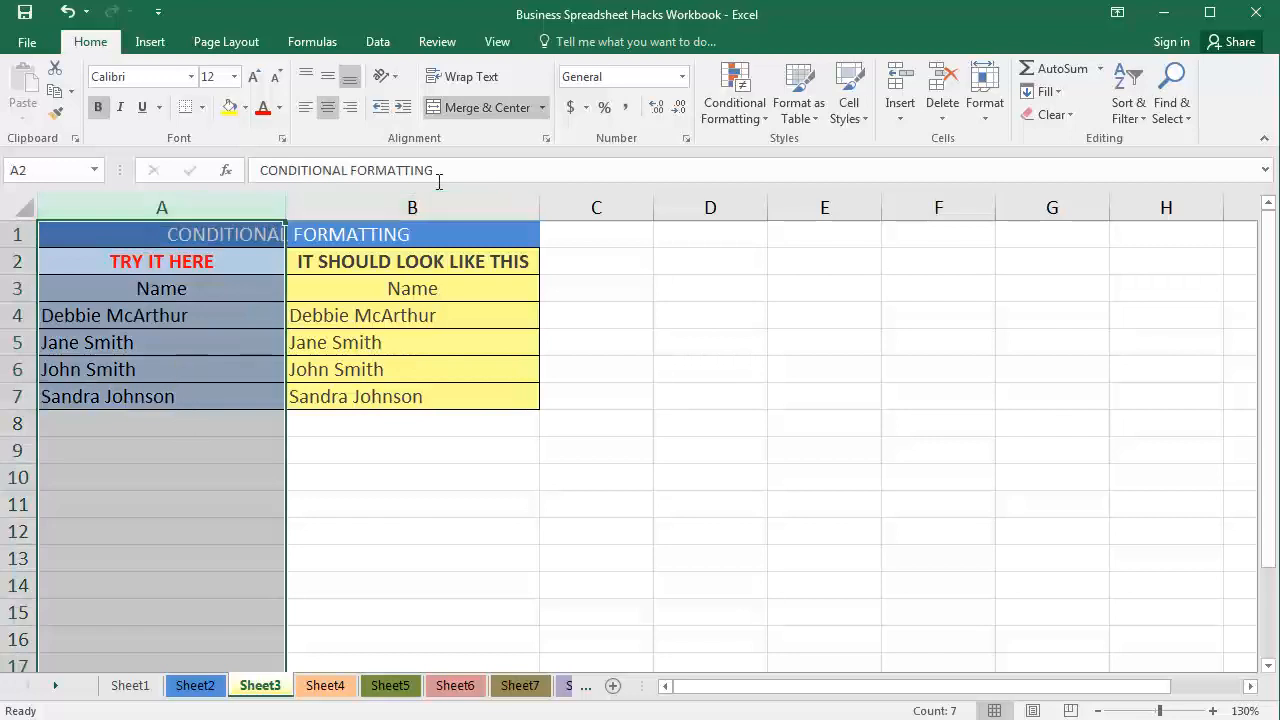
left_click(421, 204)
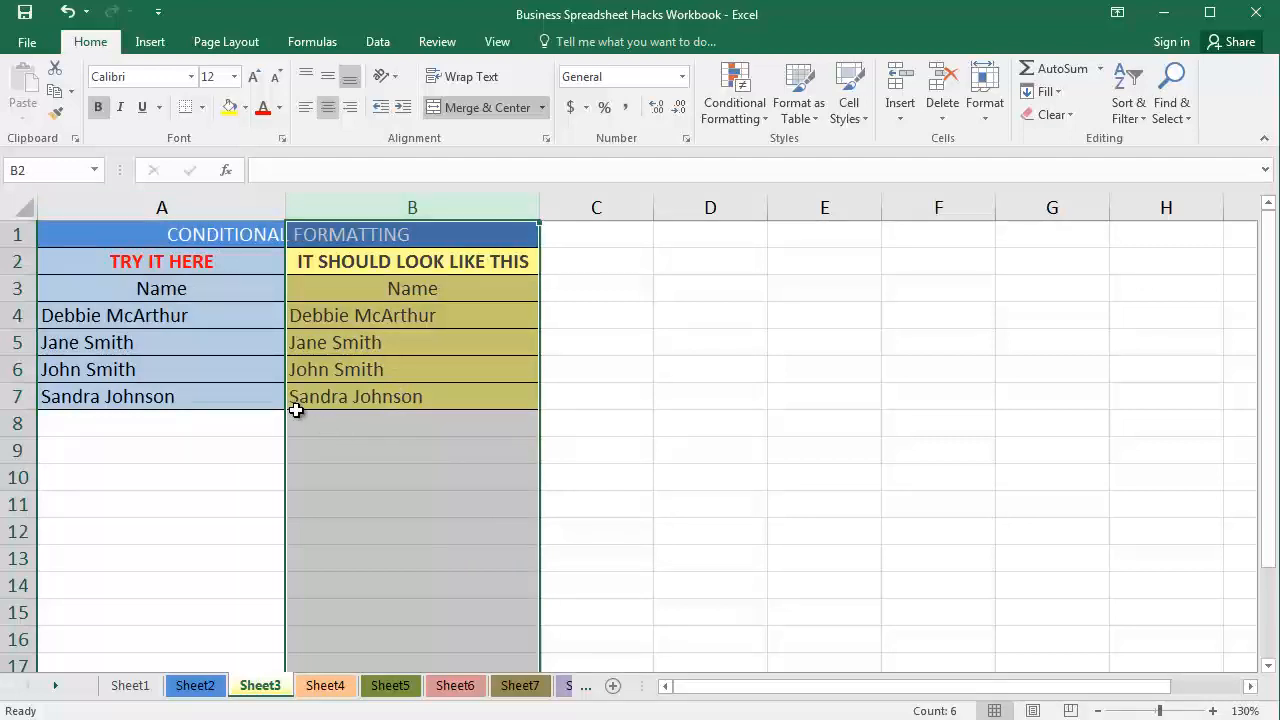
left_click(184, 207)
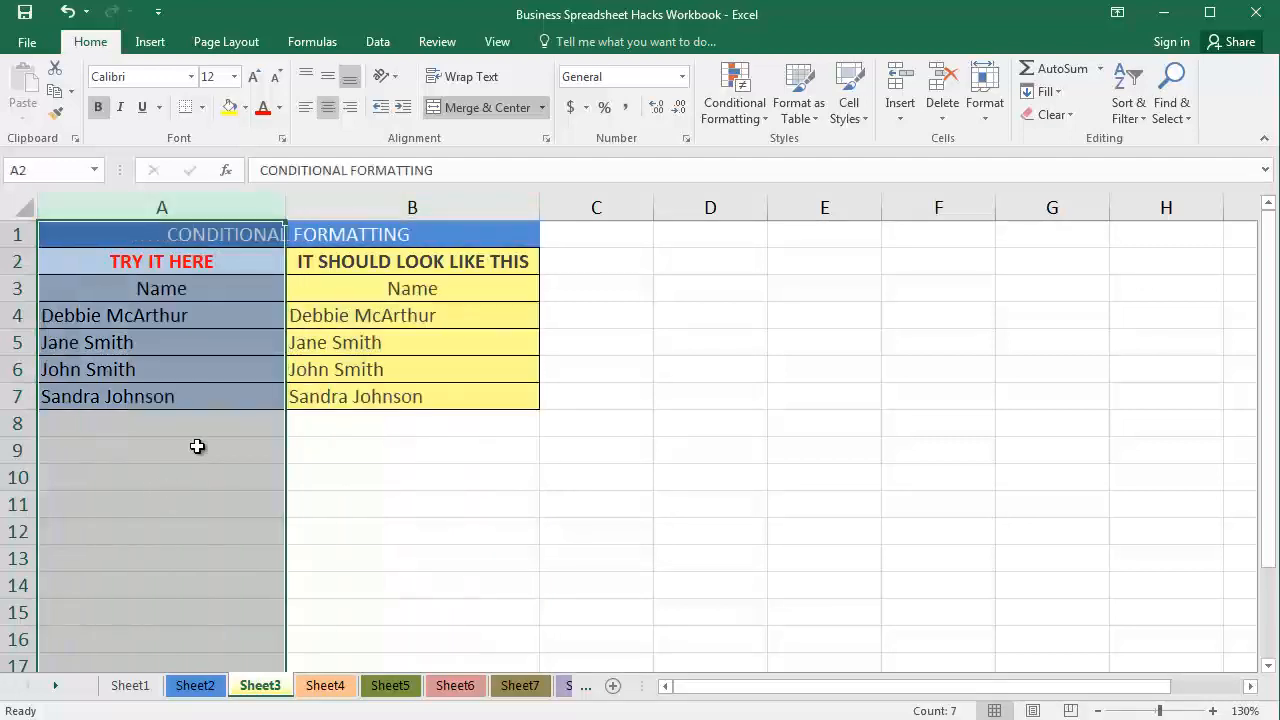
left_click(414, 205)
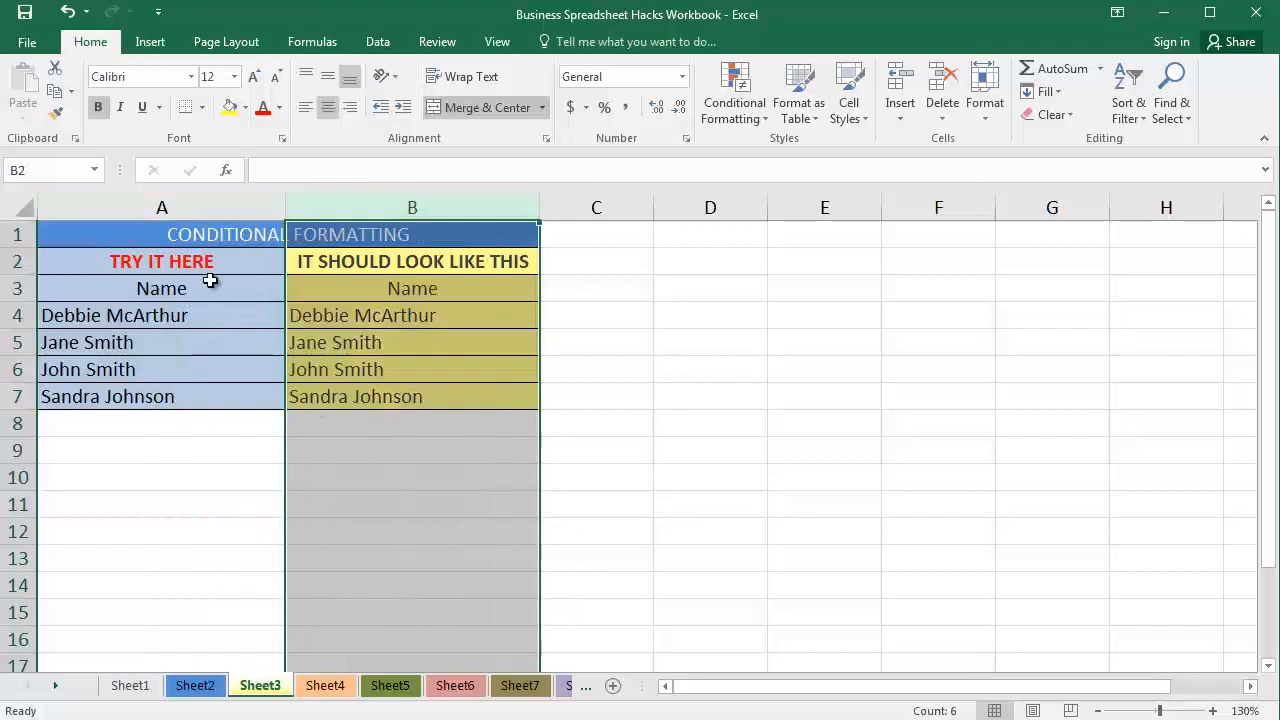
left_click_drag(154, 318, 145, 402)
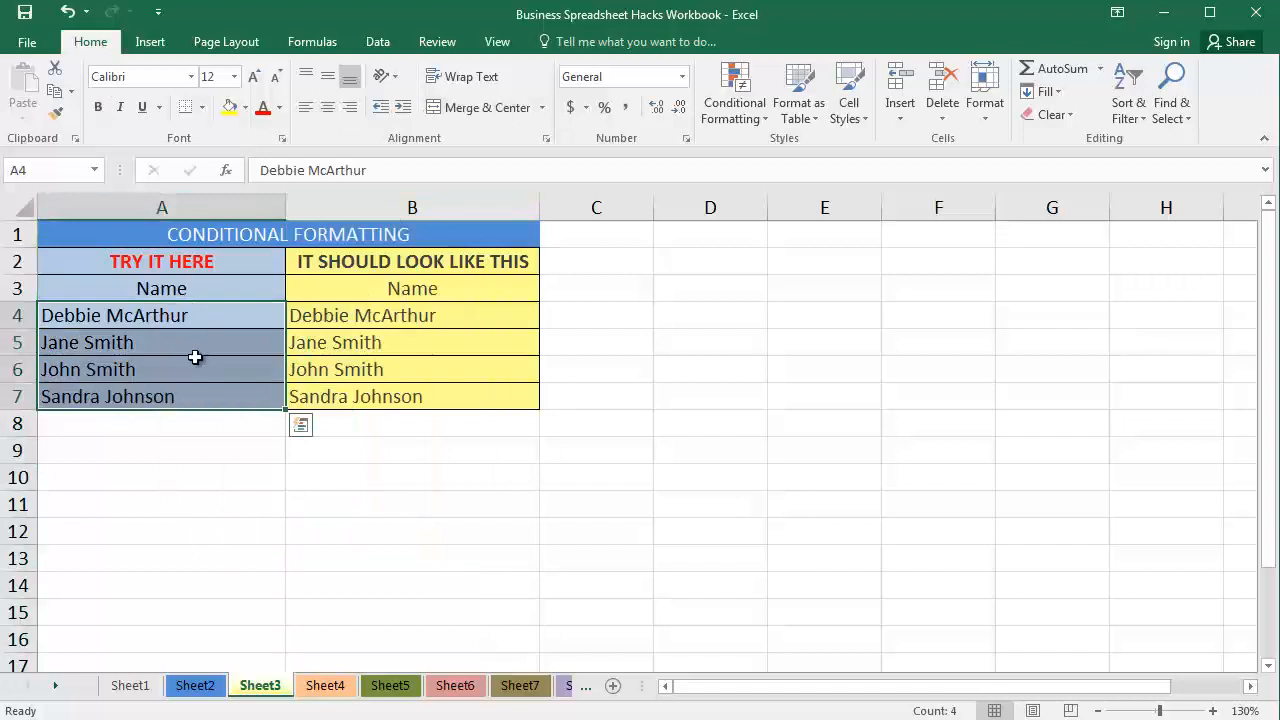
Replace the name in cell A7 with a different person's full name that does not match cell B7.
left_click(168, 396)
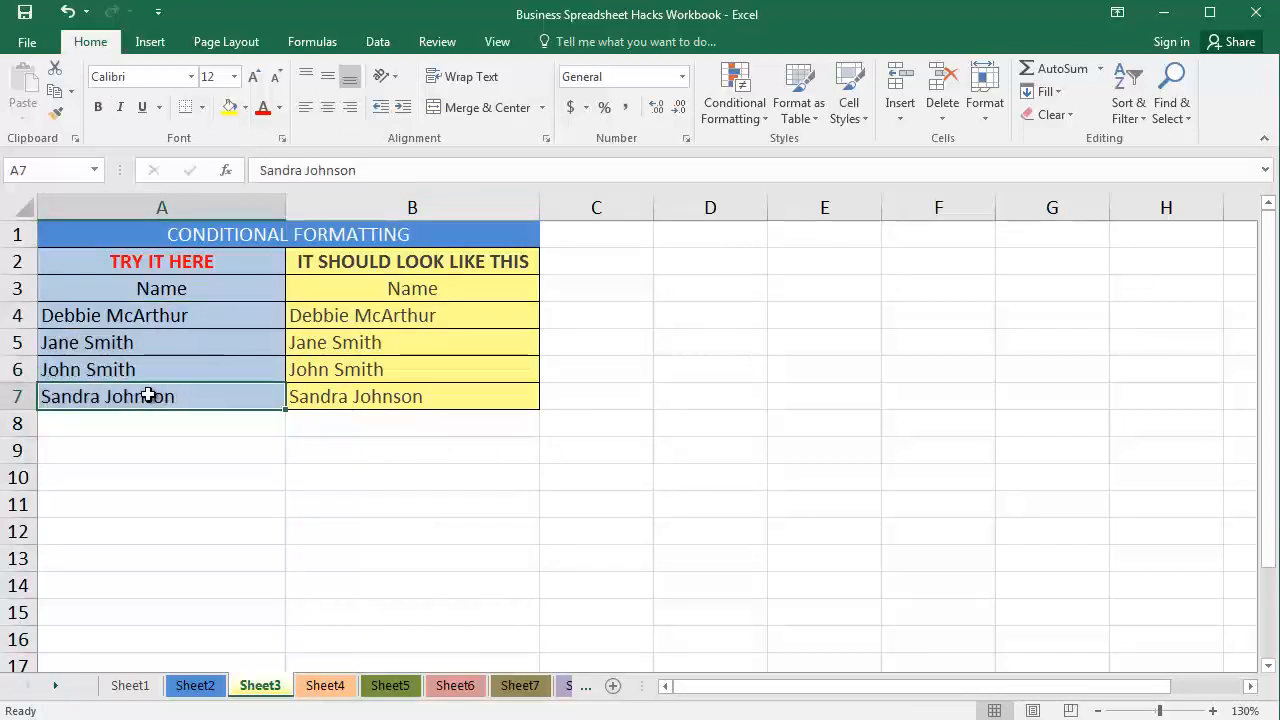
double_click(134, 396)
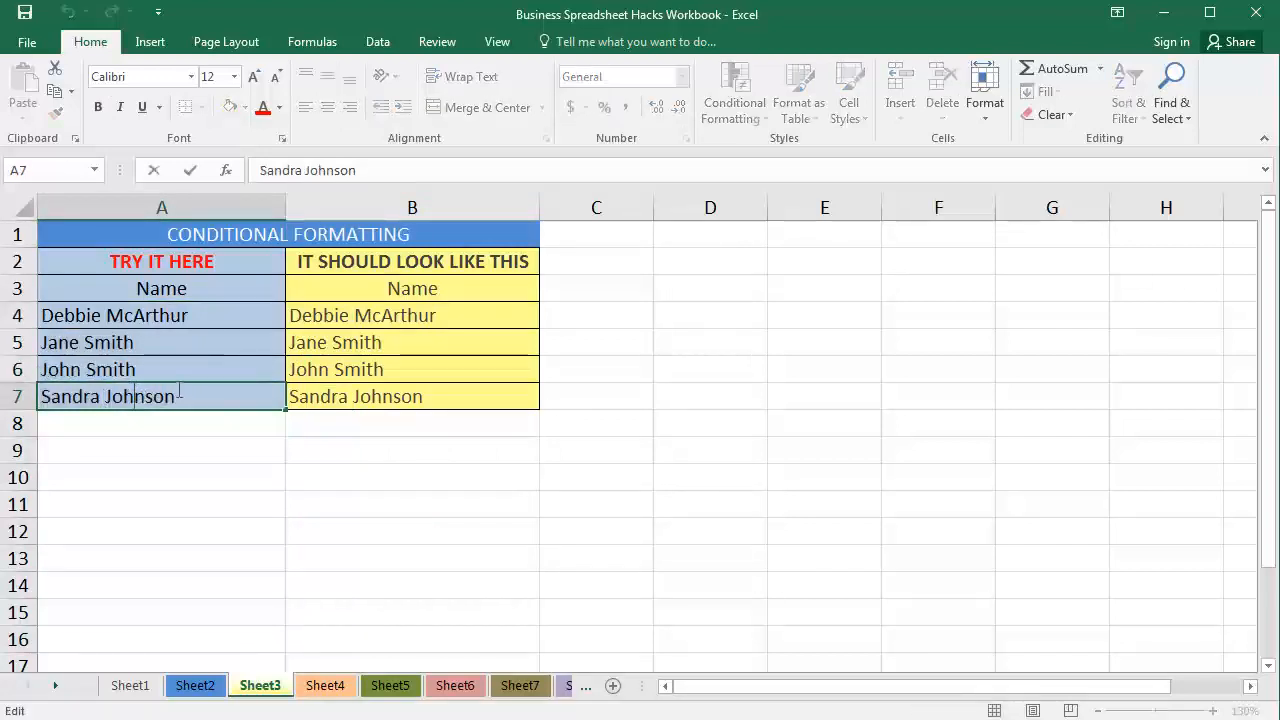
double_click(178, 396)
left_click_drag(22, 393, 22, 394)
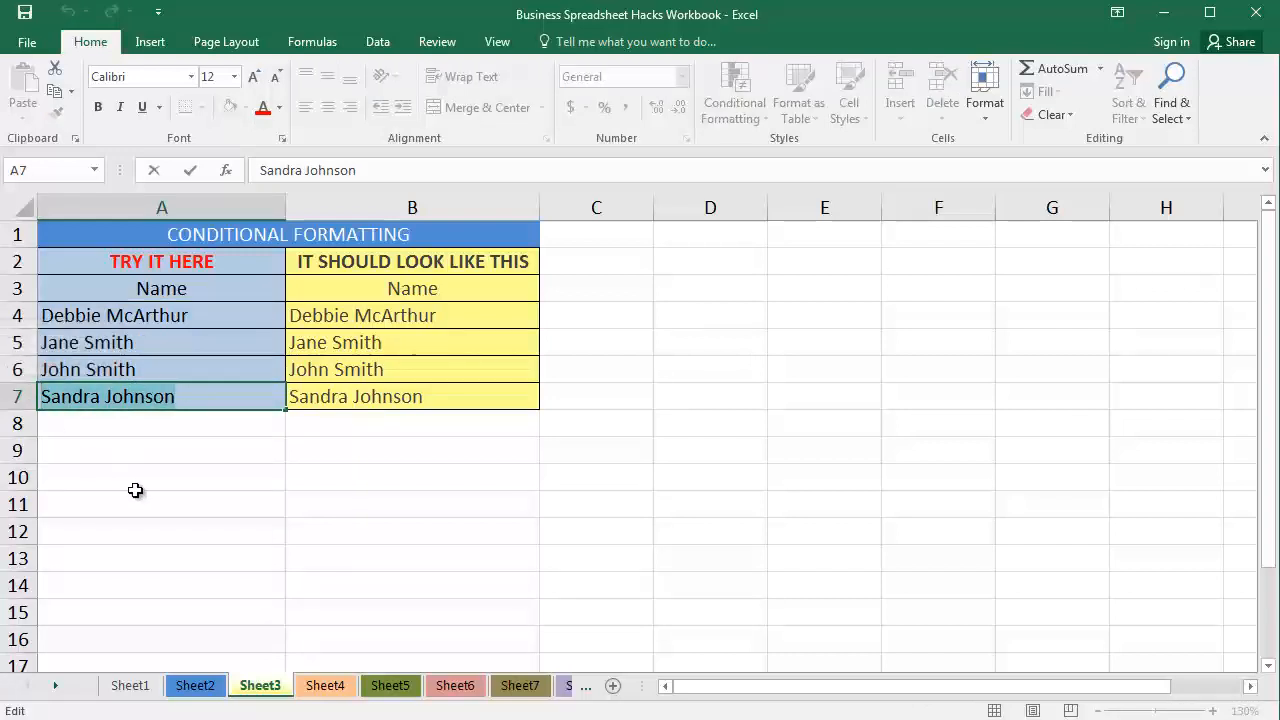
type("zA")
key("BackSpace")
key("BackSpace")
type("Zac Smith")
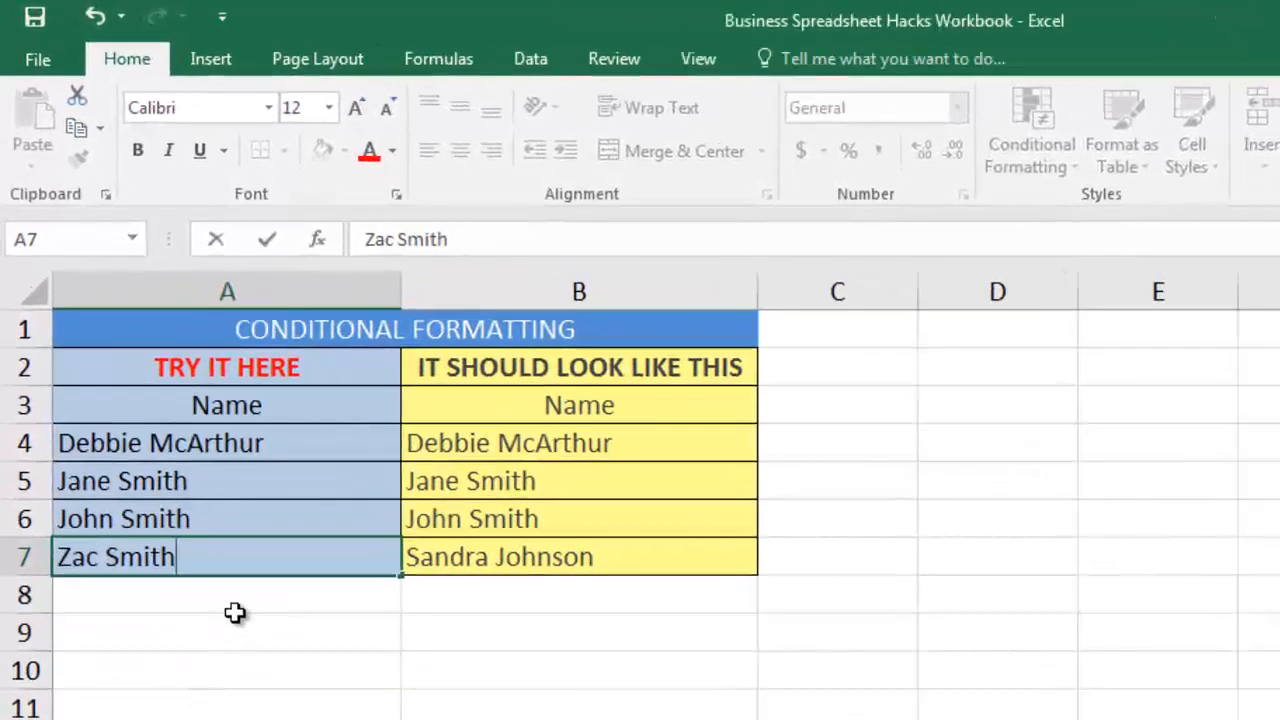
key("Return")
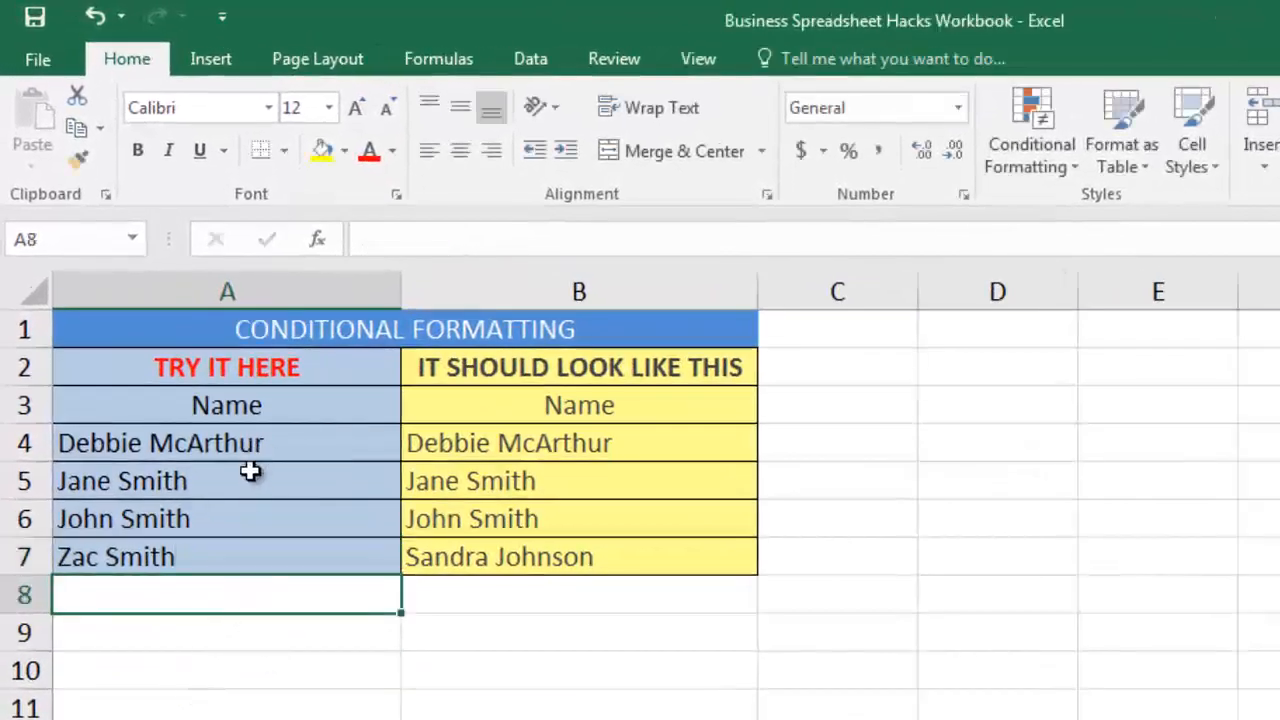
left_click_drag(510, 445, 512, 557)
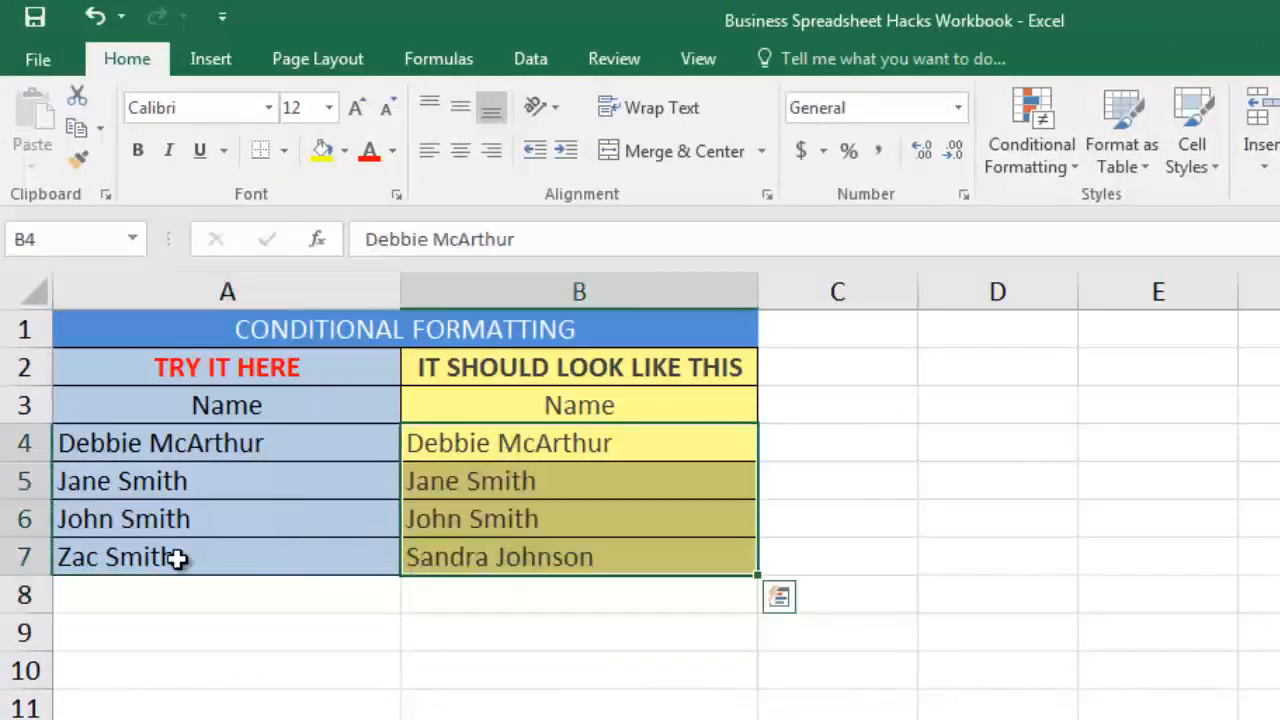
left_click(177, 555)
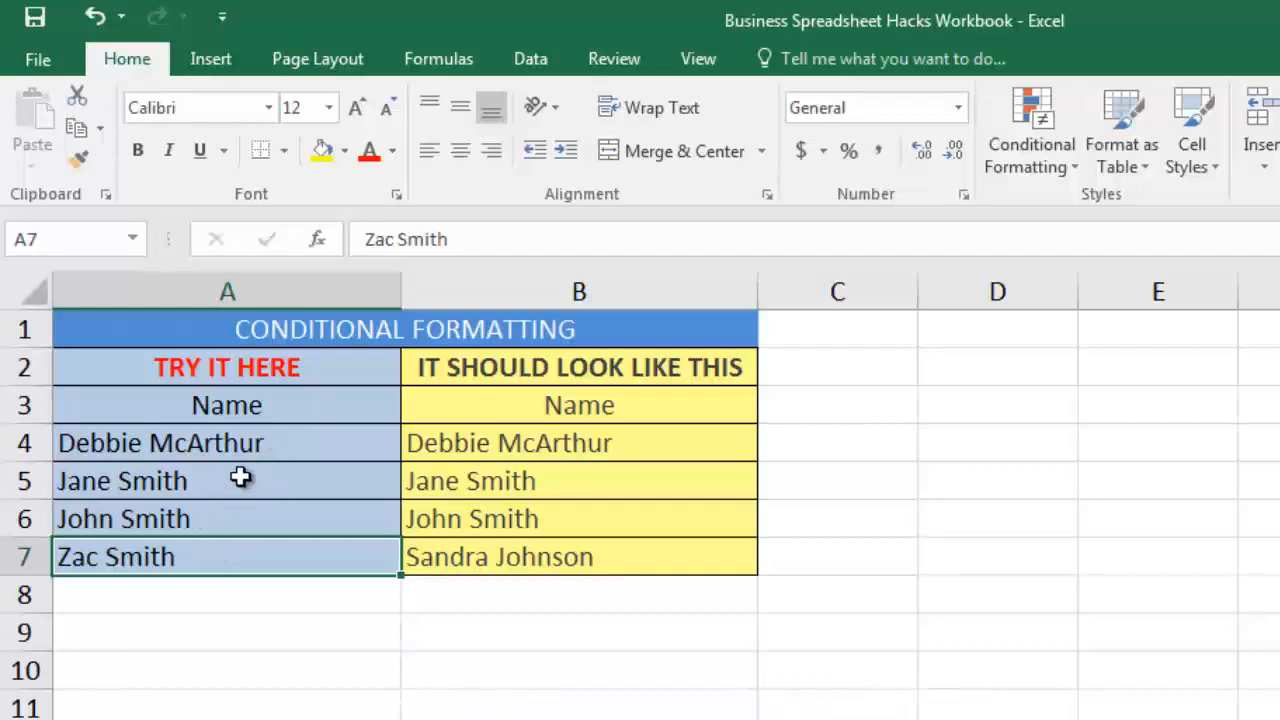
left_click(253, 450)
left_click_drag(253, 450, 253, 515)
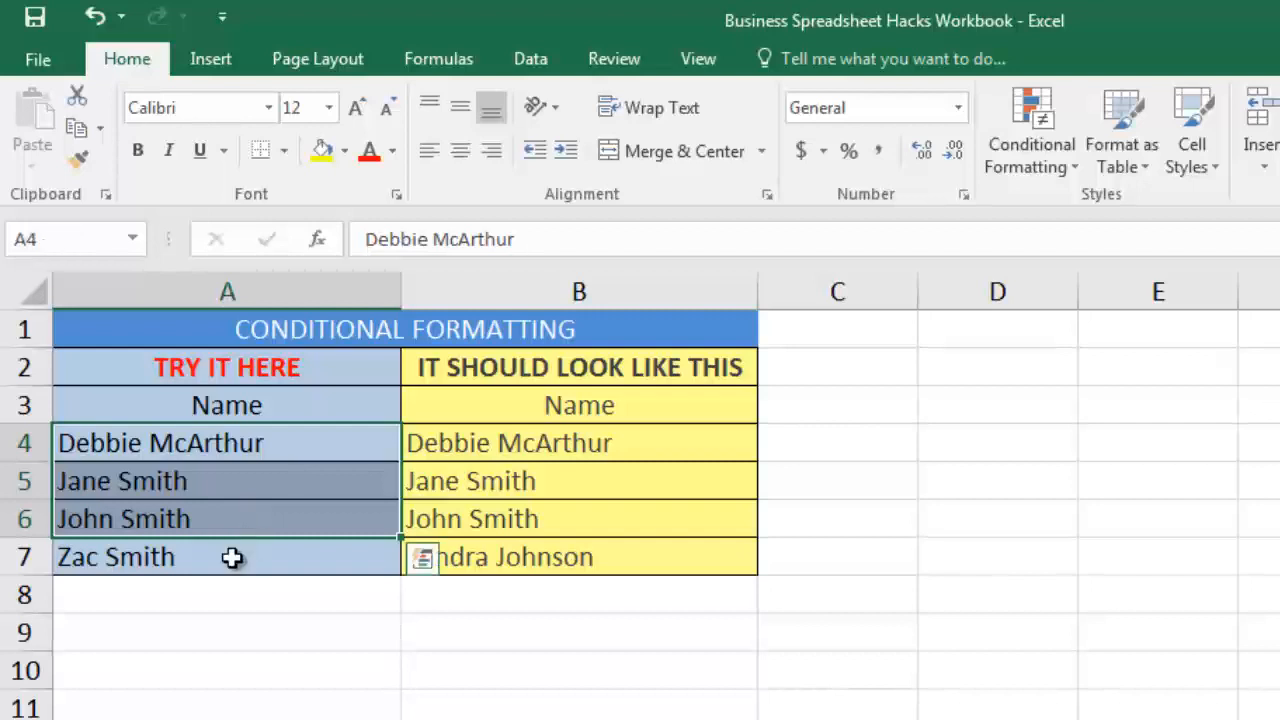
left_click(250, 558)
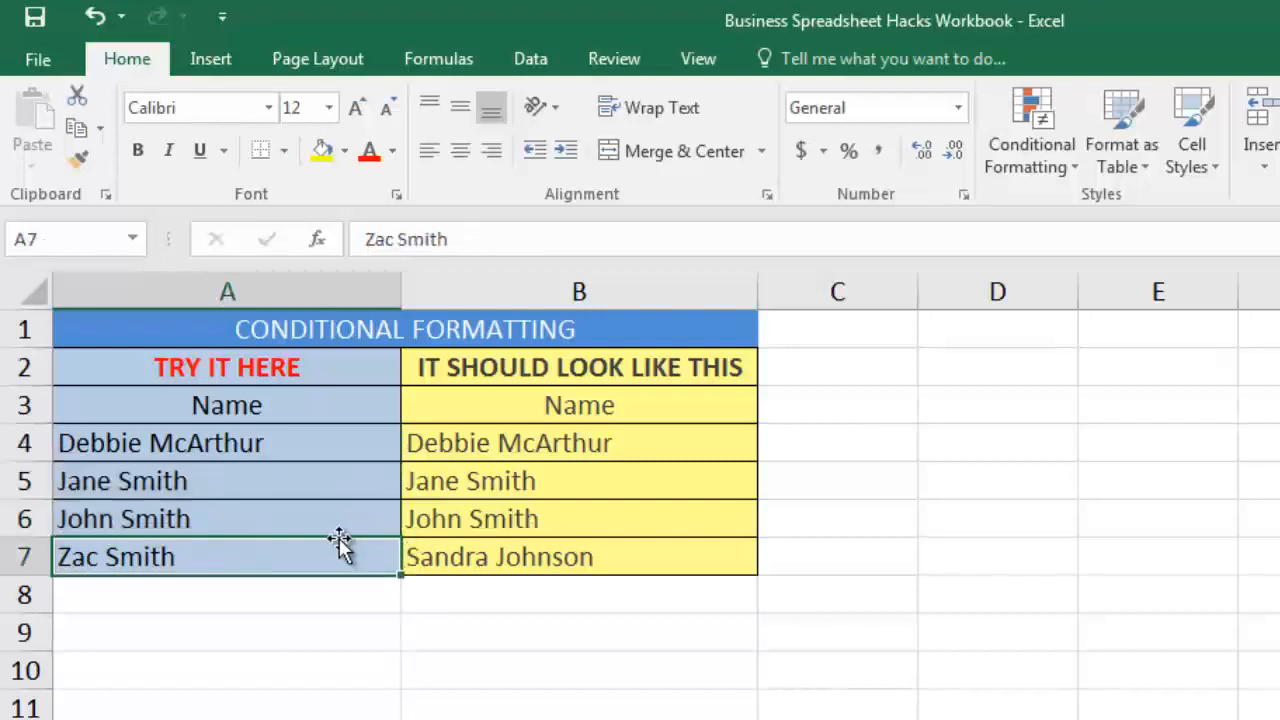
Sort the names in A4:A7 alphabetically, expanding the selection to the adjacent data.
left_click_drag(345, 450, 325, 557)
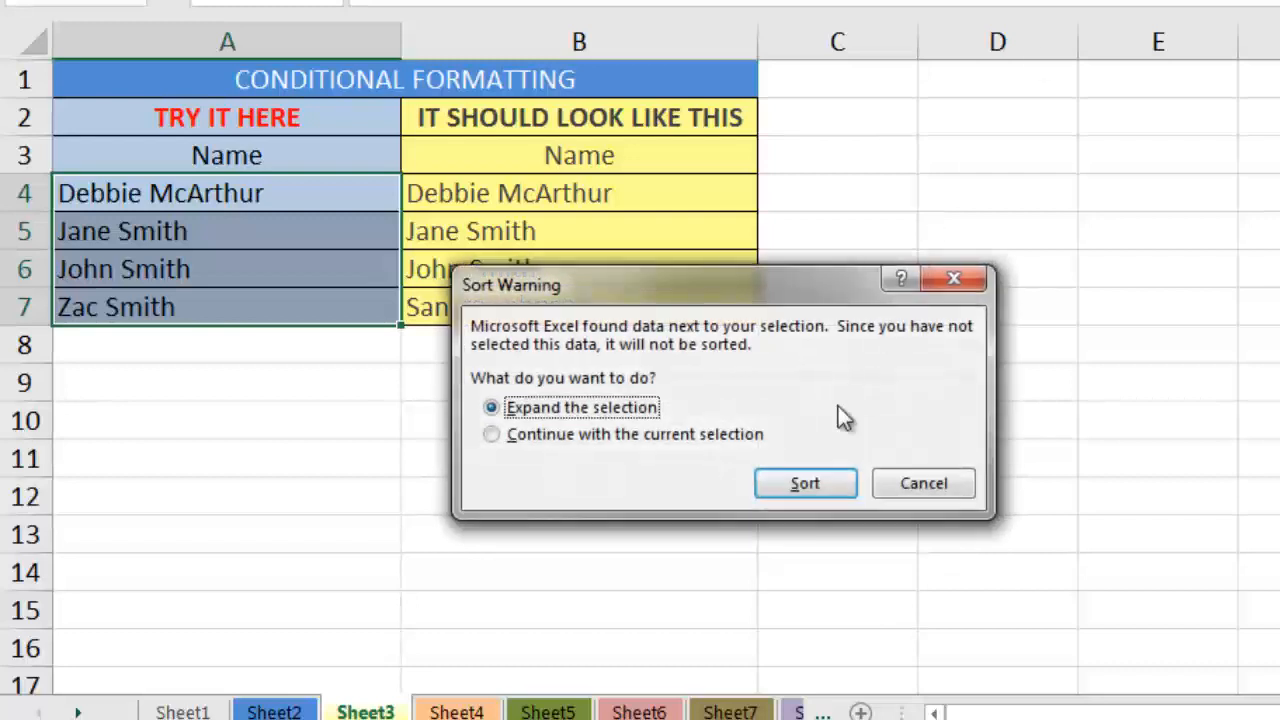
left_click(820, 482)
left_click(242, 198)
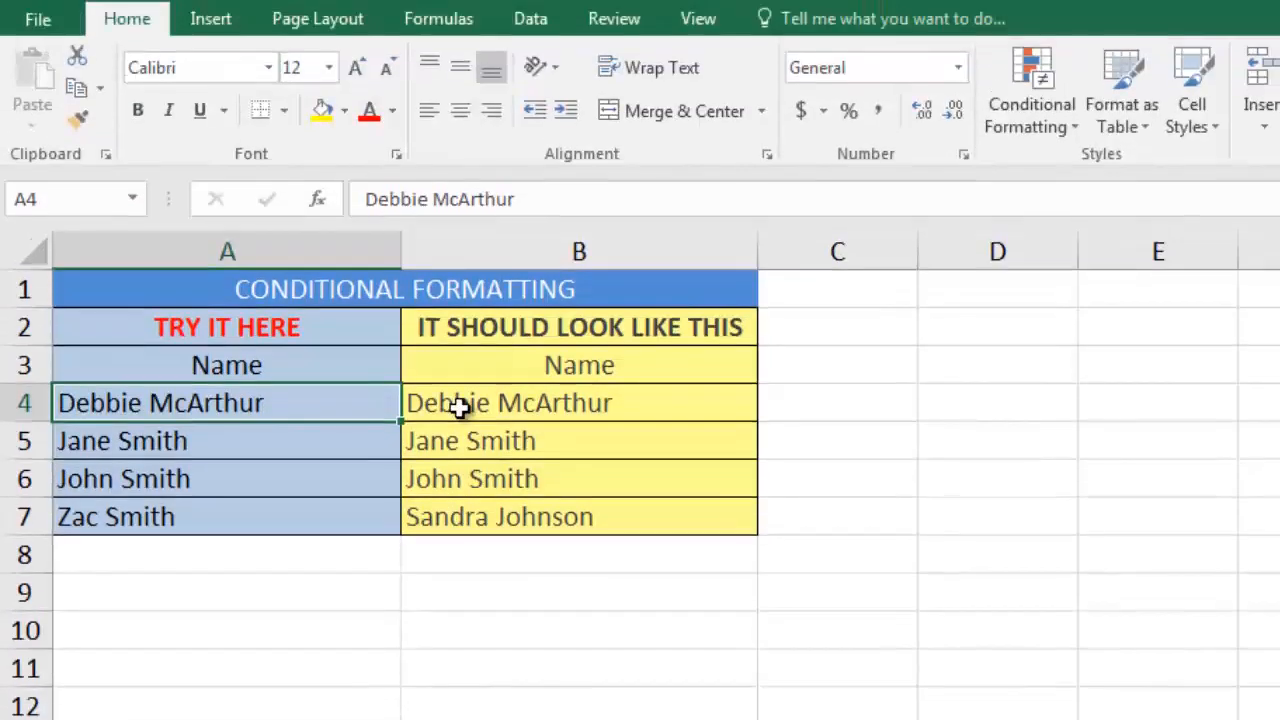
left_click(458, 405)
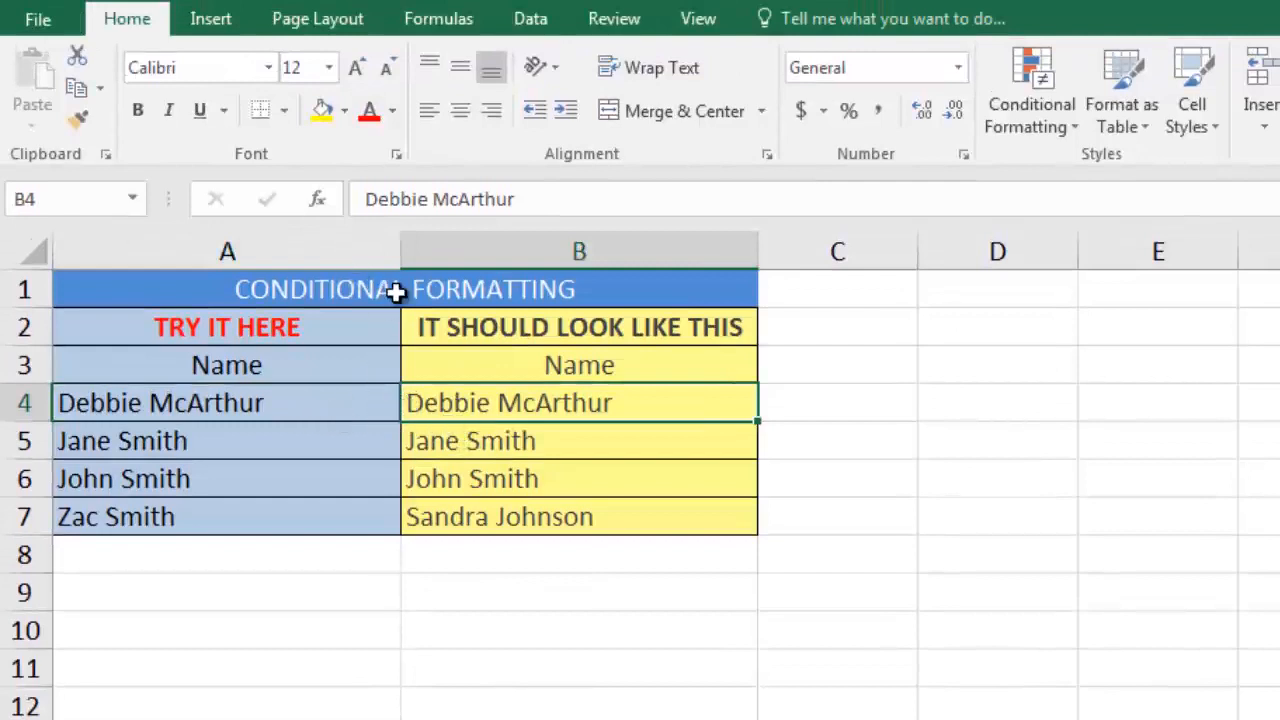
left_click_drag(449, 400, 418, 508)
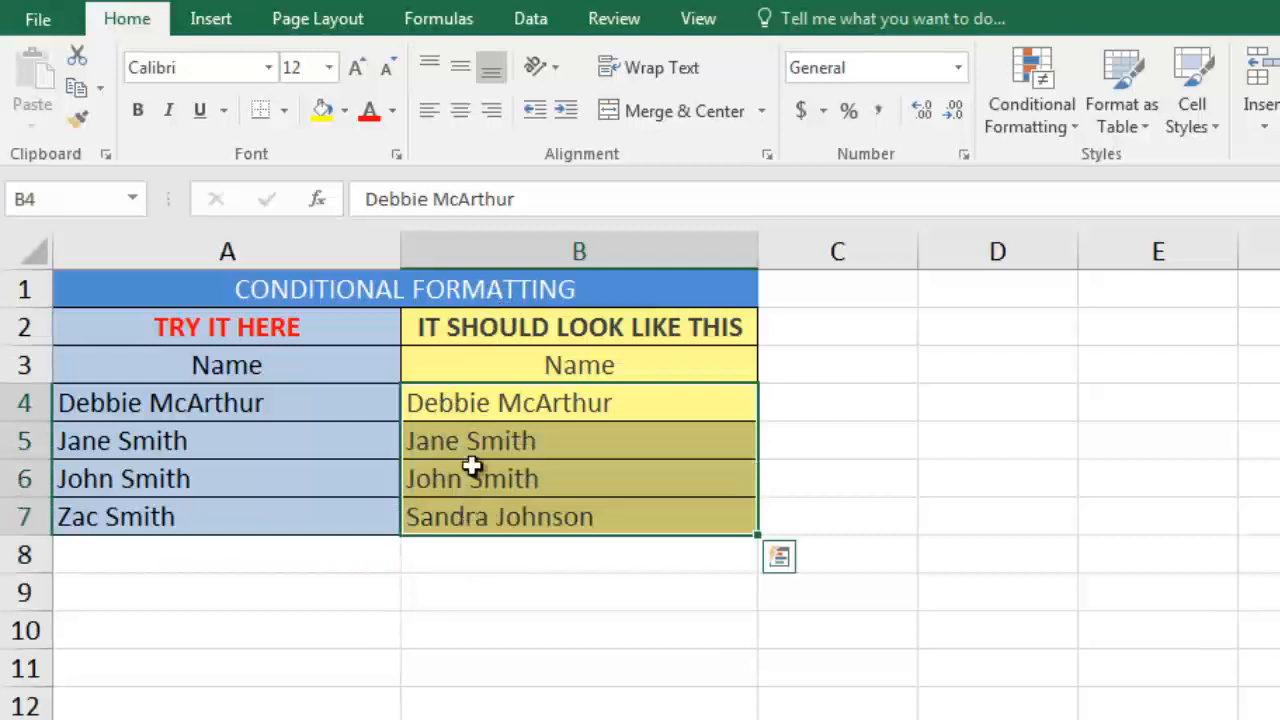
left_click_drag(455, 403, 334, 412)
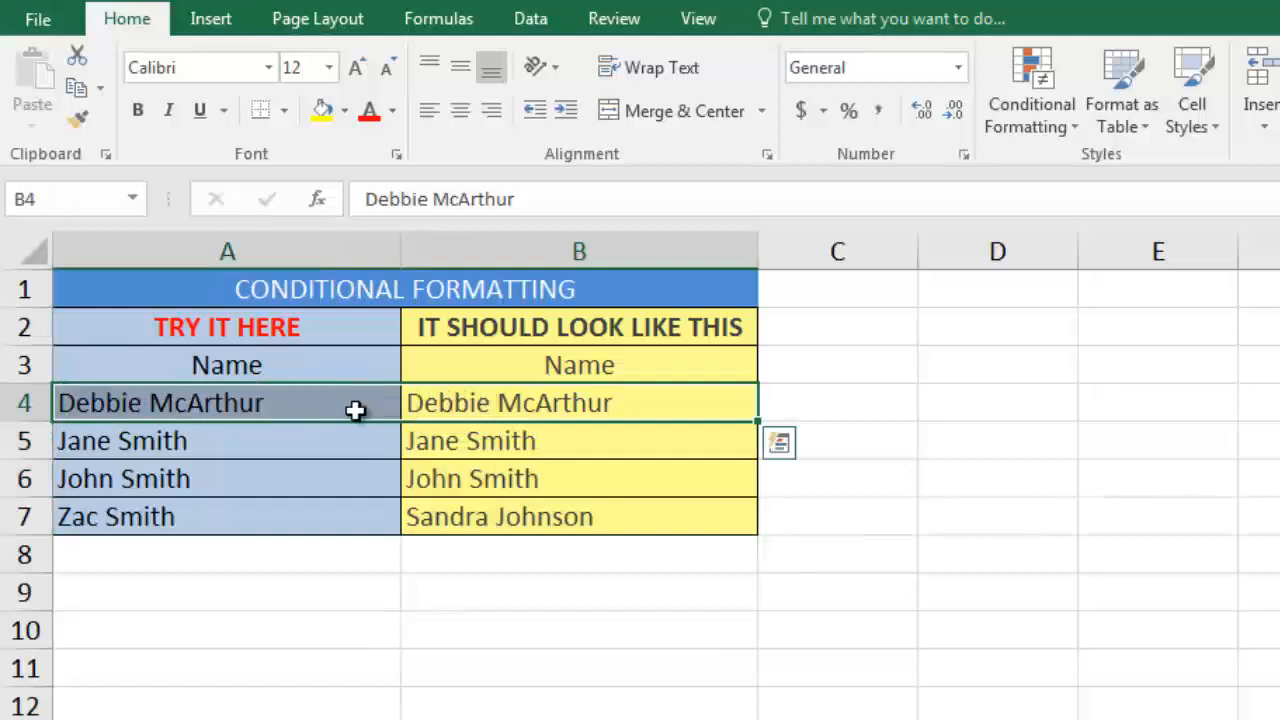
Set up an Equal To highlight rule on A4:A7 that compares the cells with the relative reference =B4.
left_click_drag(355, 410, 346, 520)
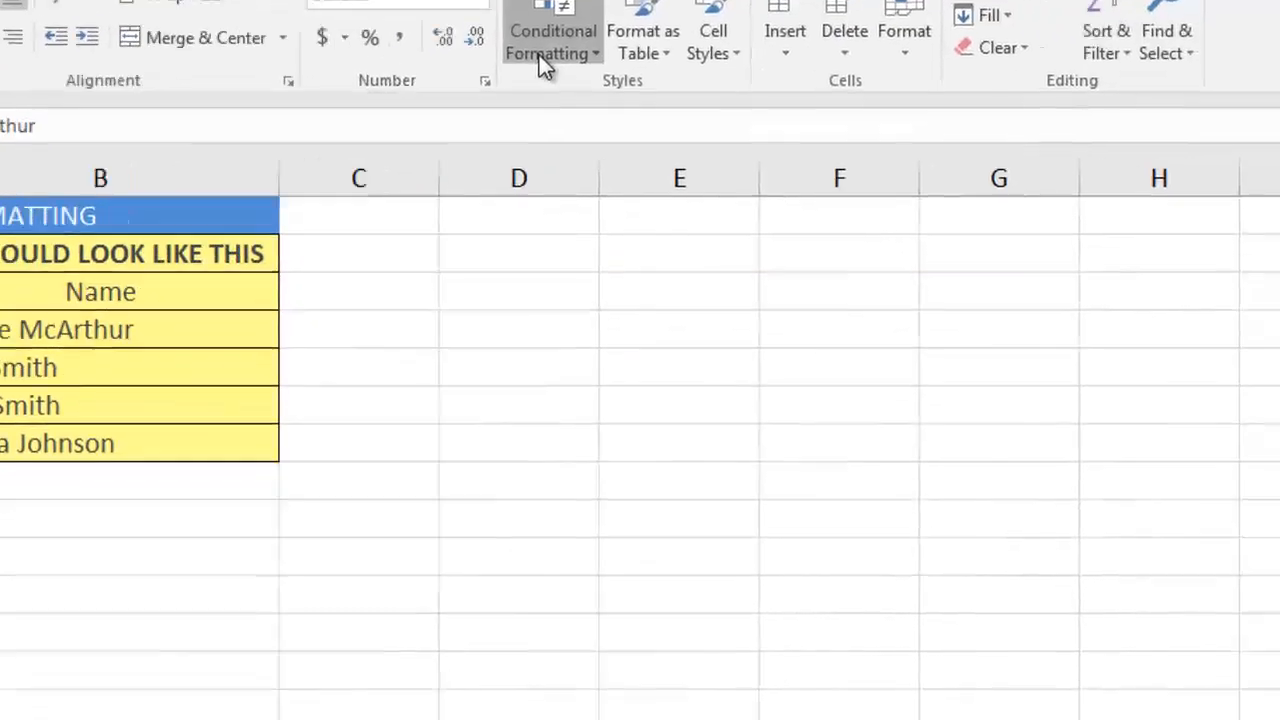
left_click(539, 55)
mouse_move(582, 120)
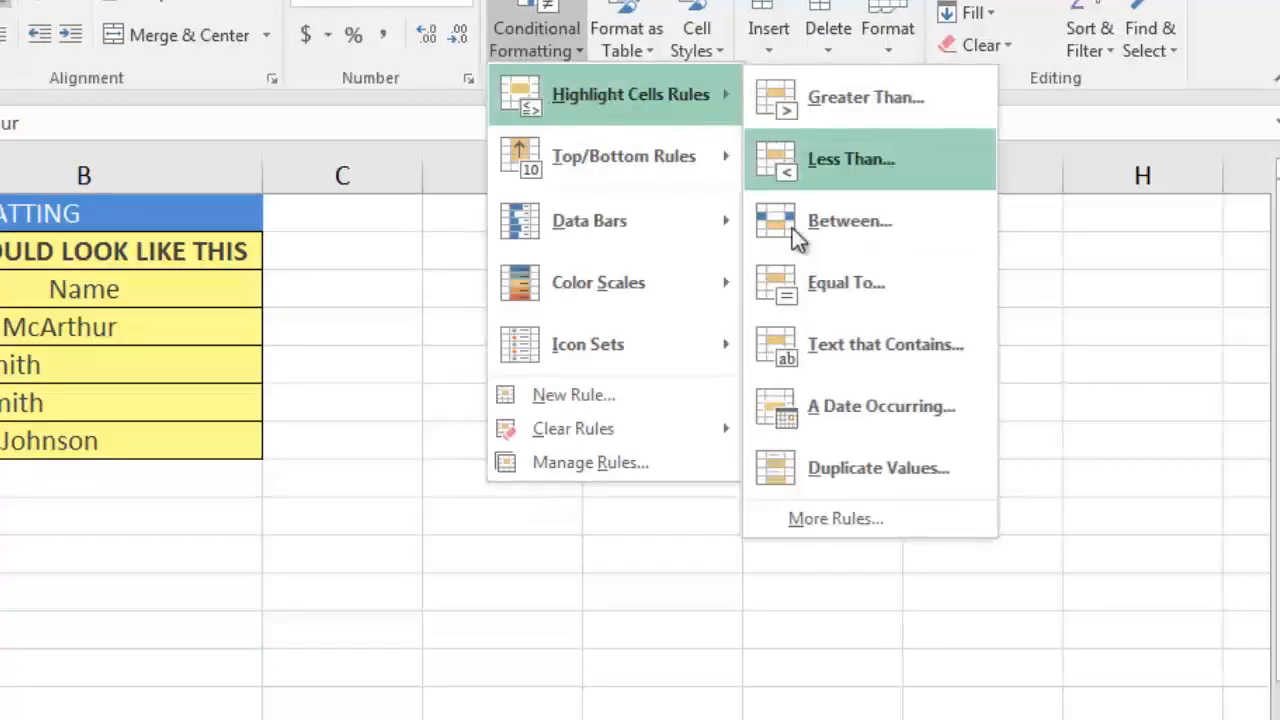
left_click(817, 277)
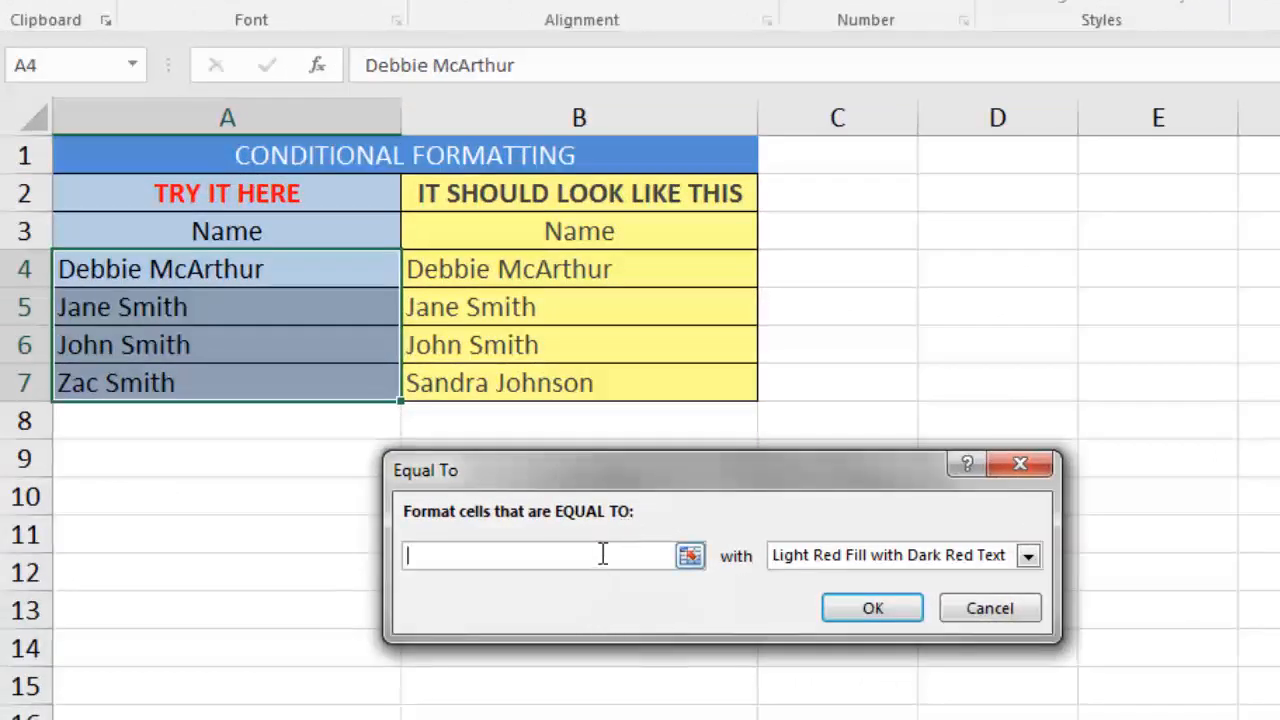
type("=")
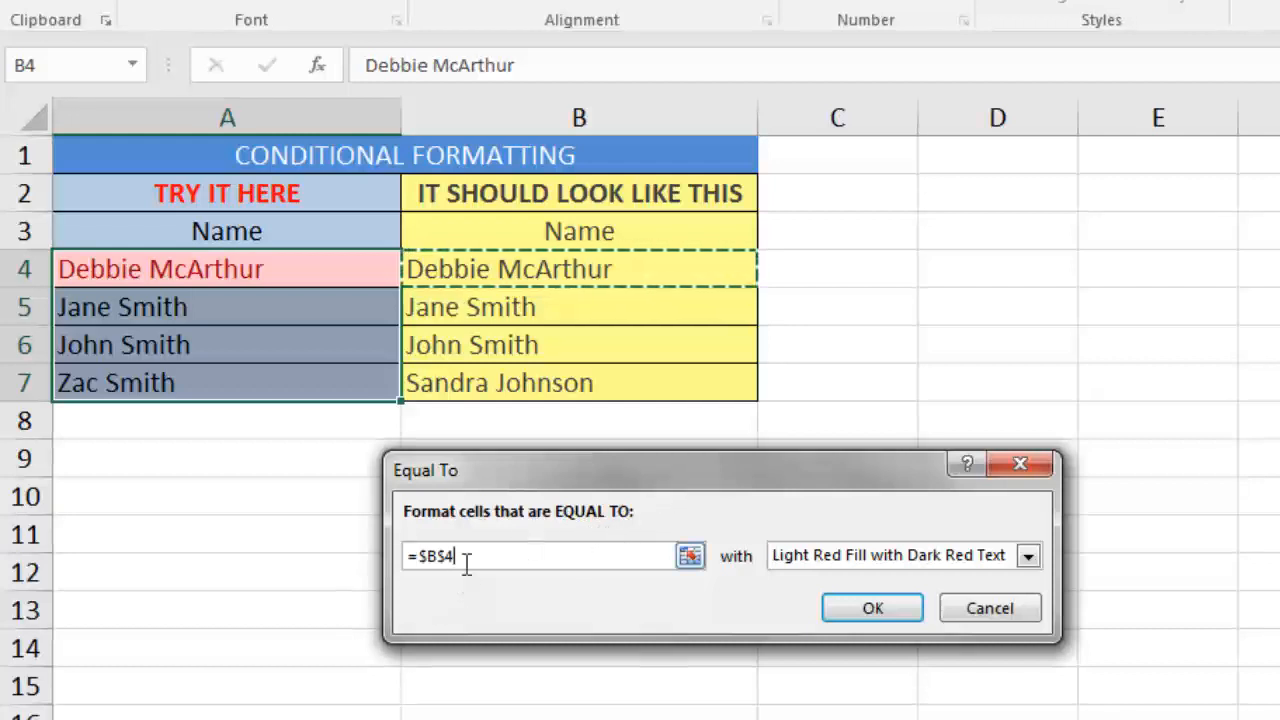
left_click_drag(429, 565, 422, 564)
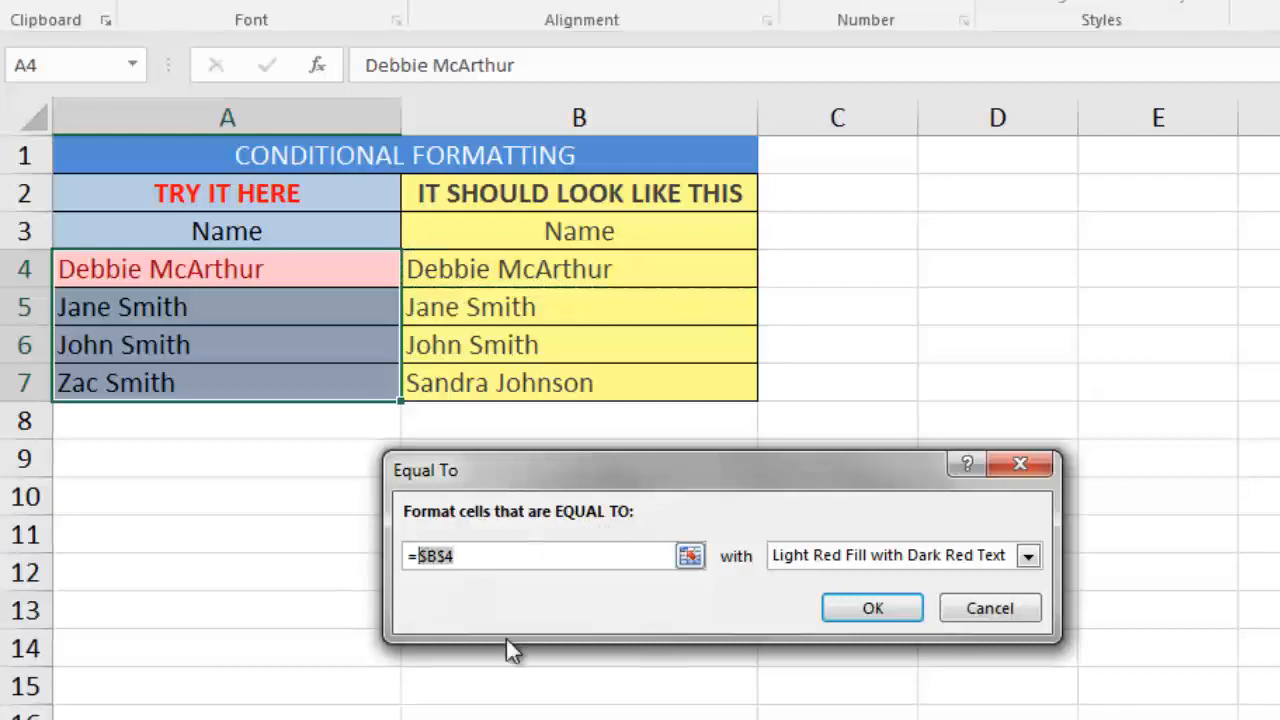
type("B4")
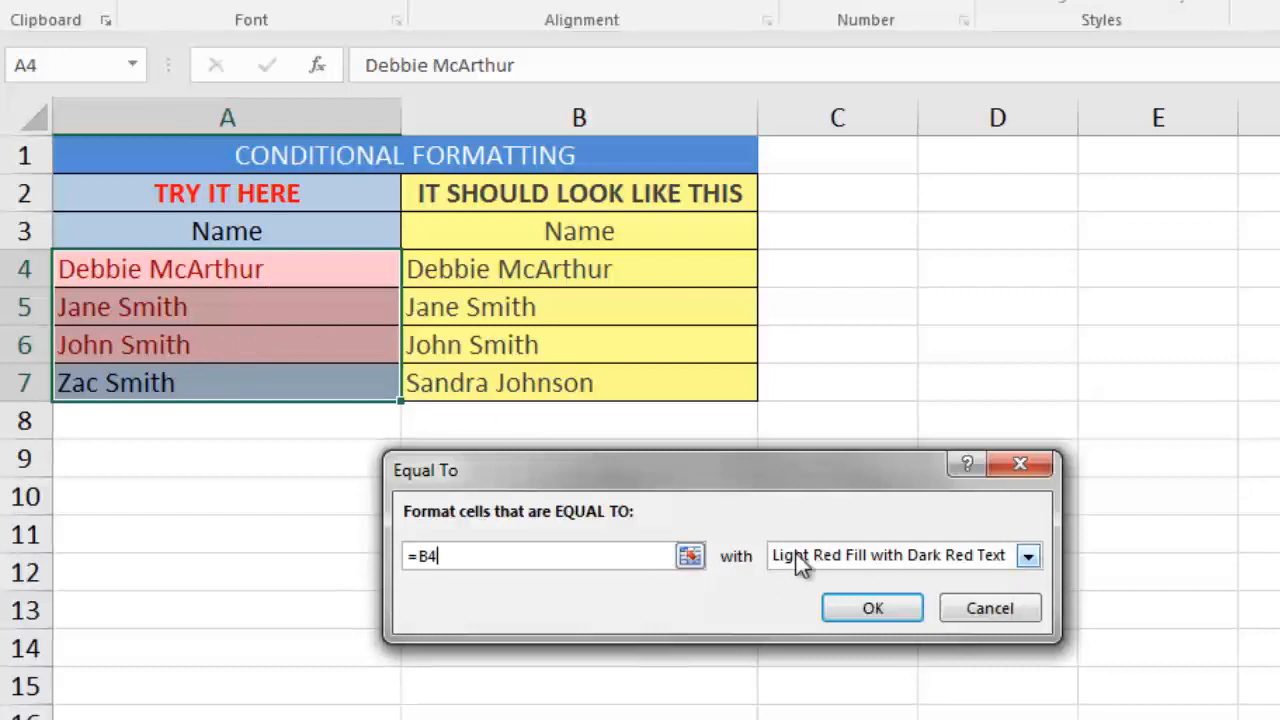
Give the Equal To rule a custom format with a light green background fill.
left_click(1029, 557)
left_click(808, 692)
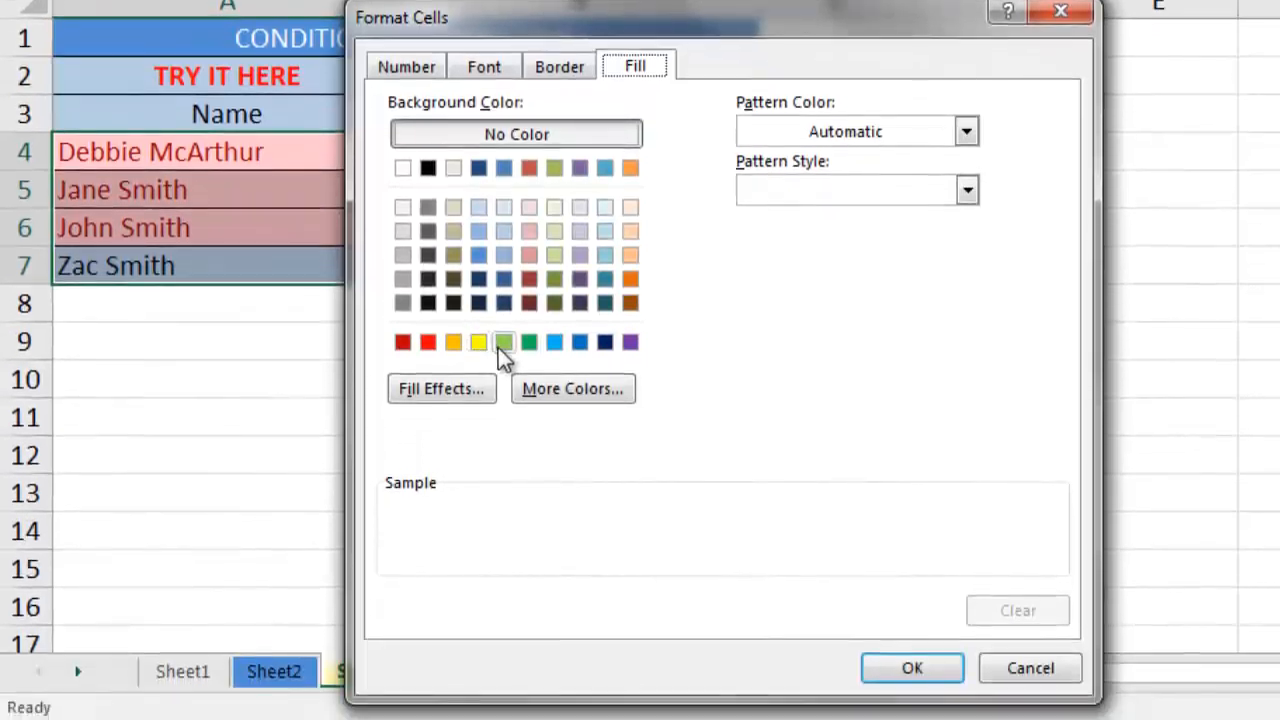
left_click(503, 344)
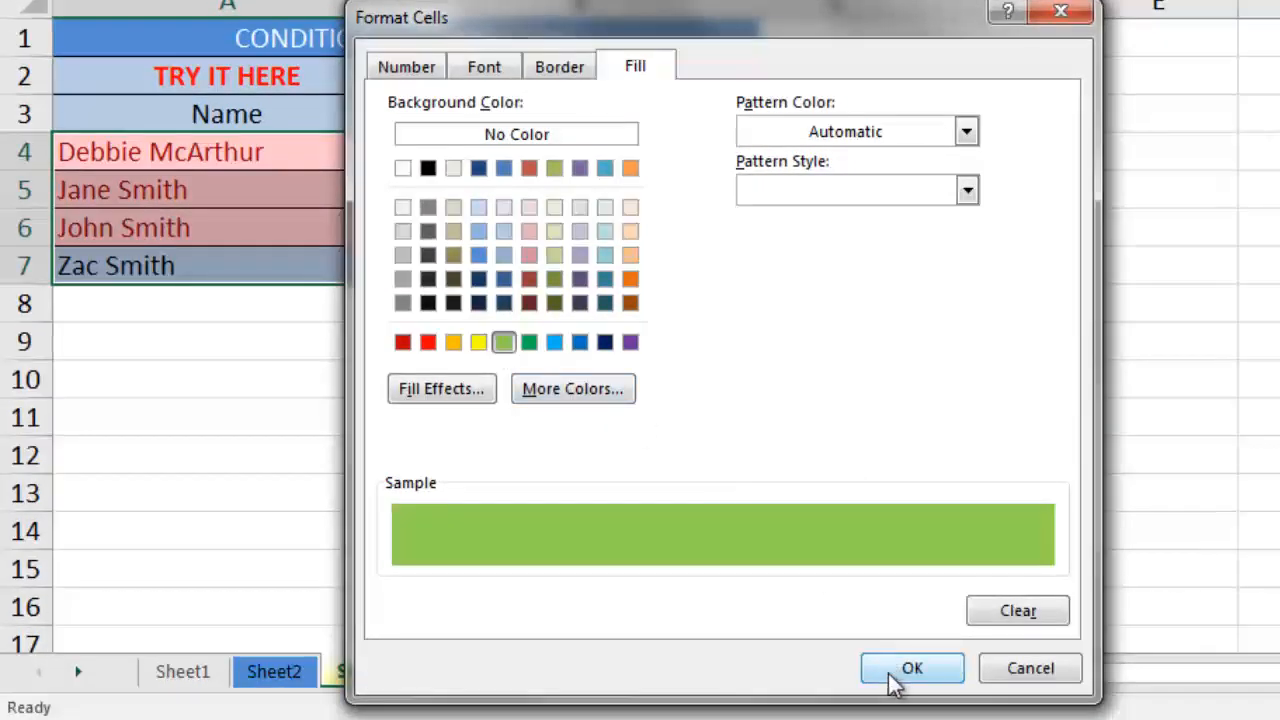
left_click(892, 667)
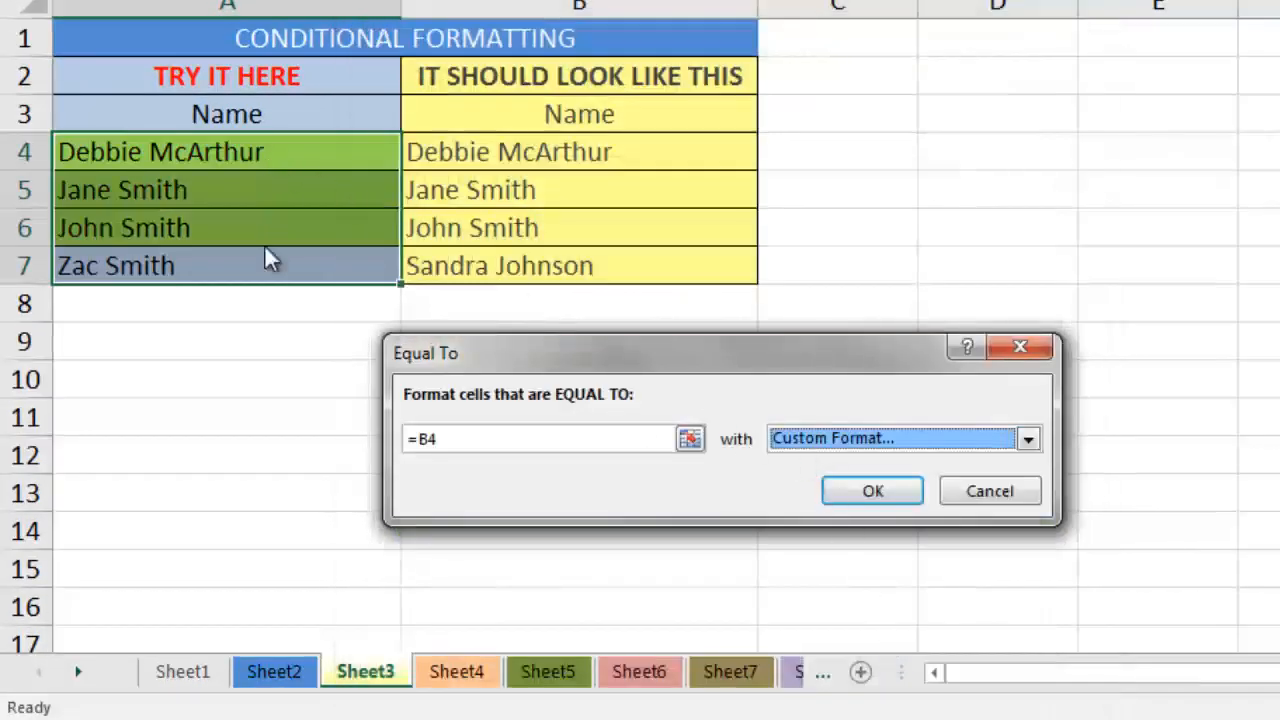